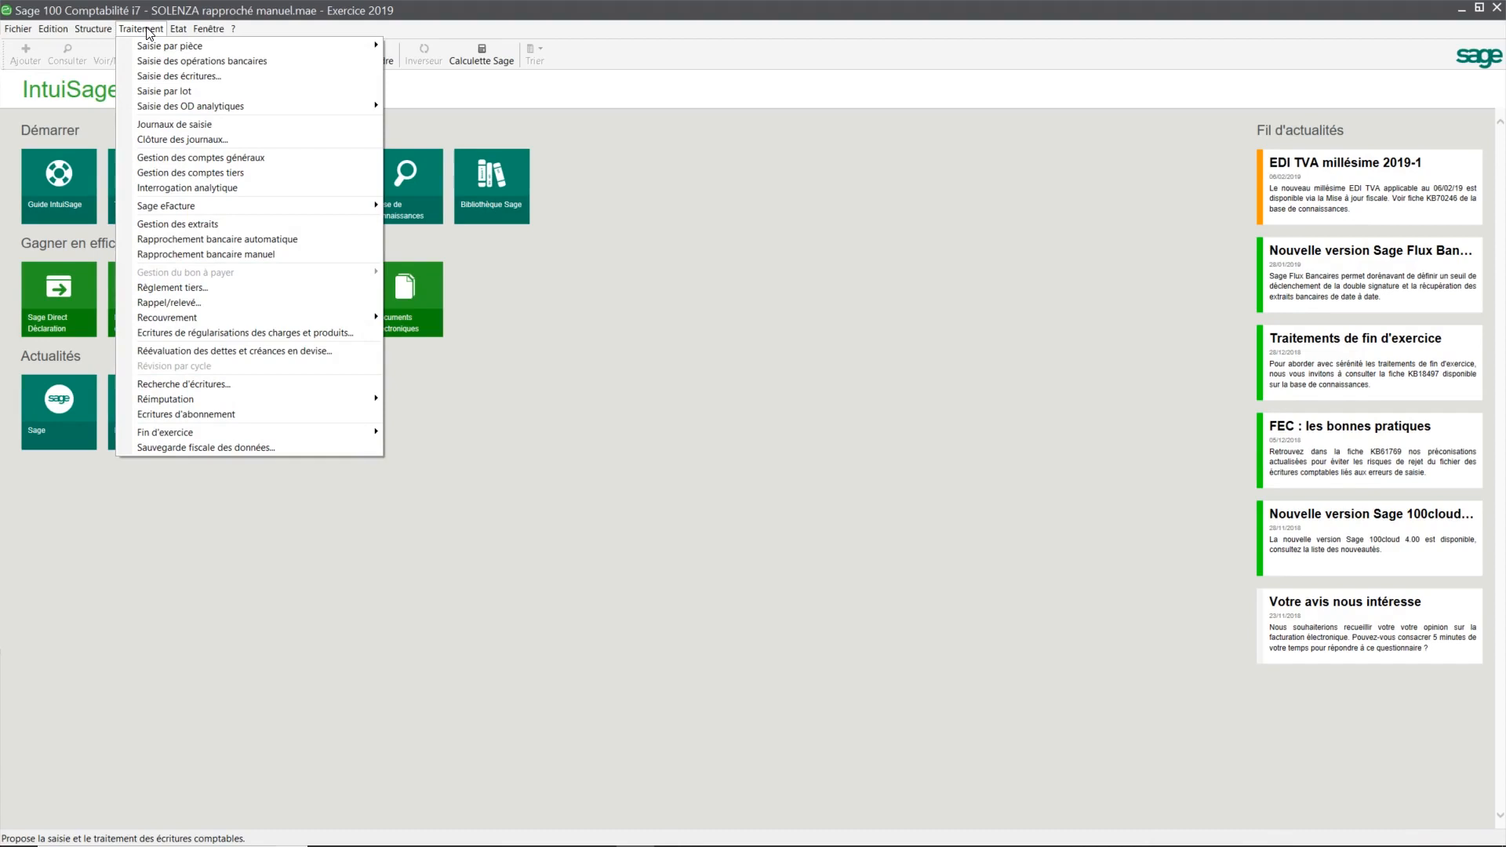
Open the general accounts management list, sort it by ascending account number and jump to the accounts starting with 625.
left_click(174, 158)
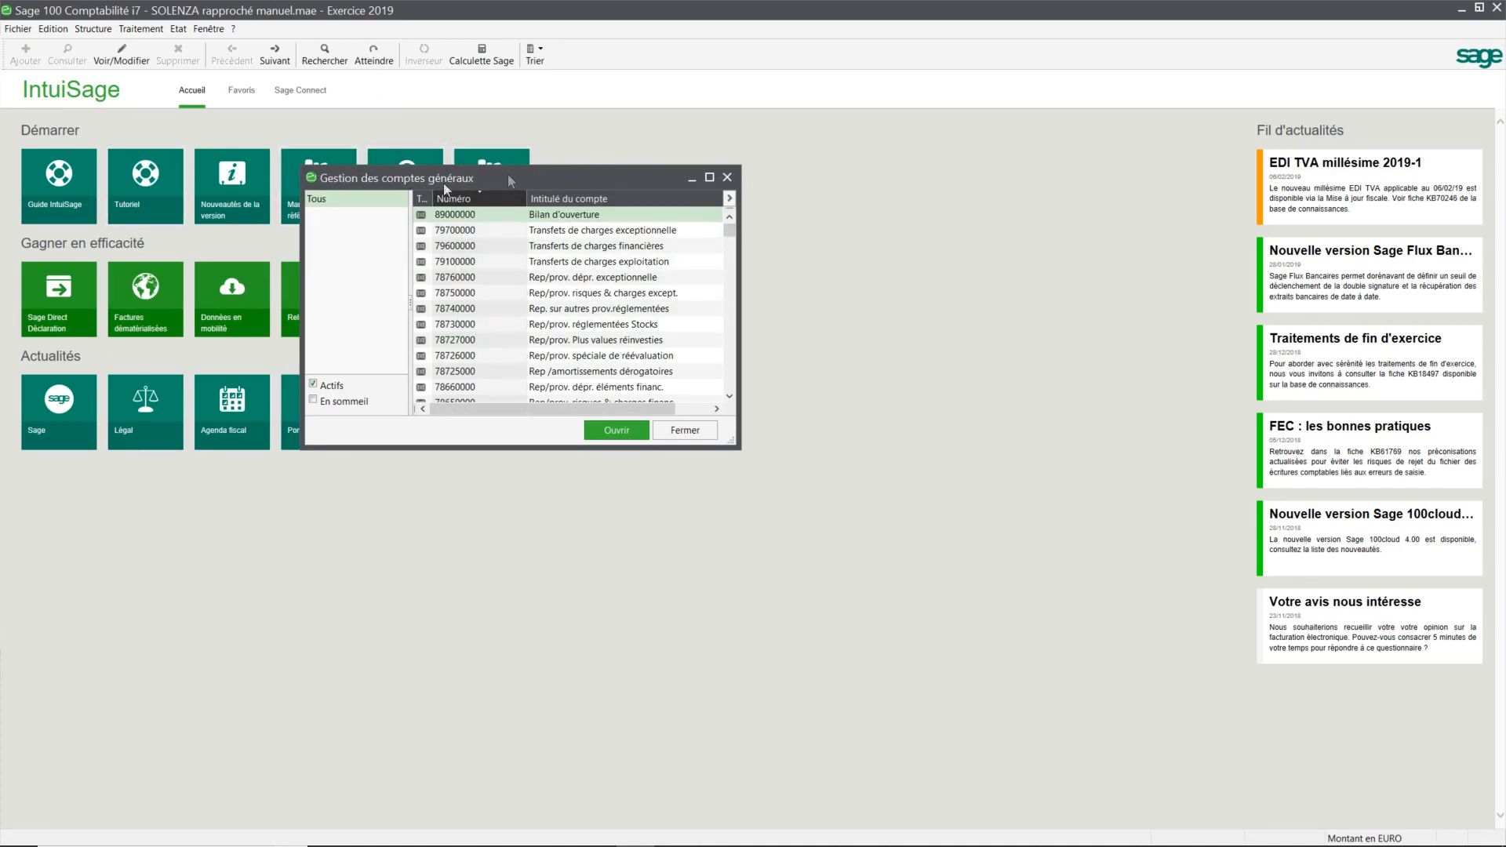
left_click(458, 200)
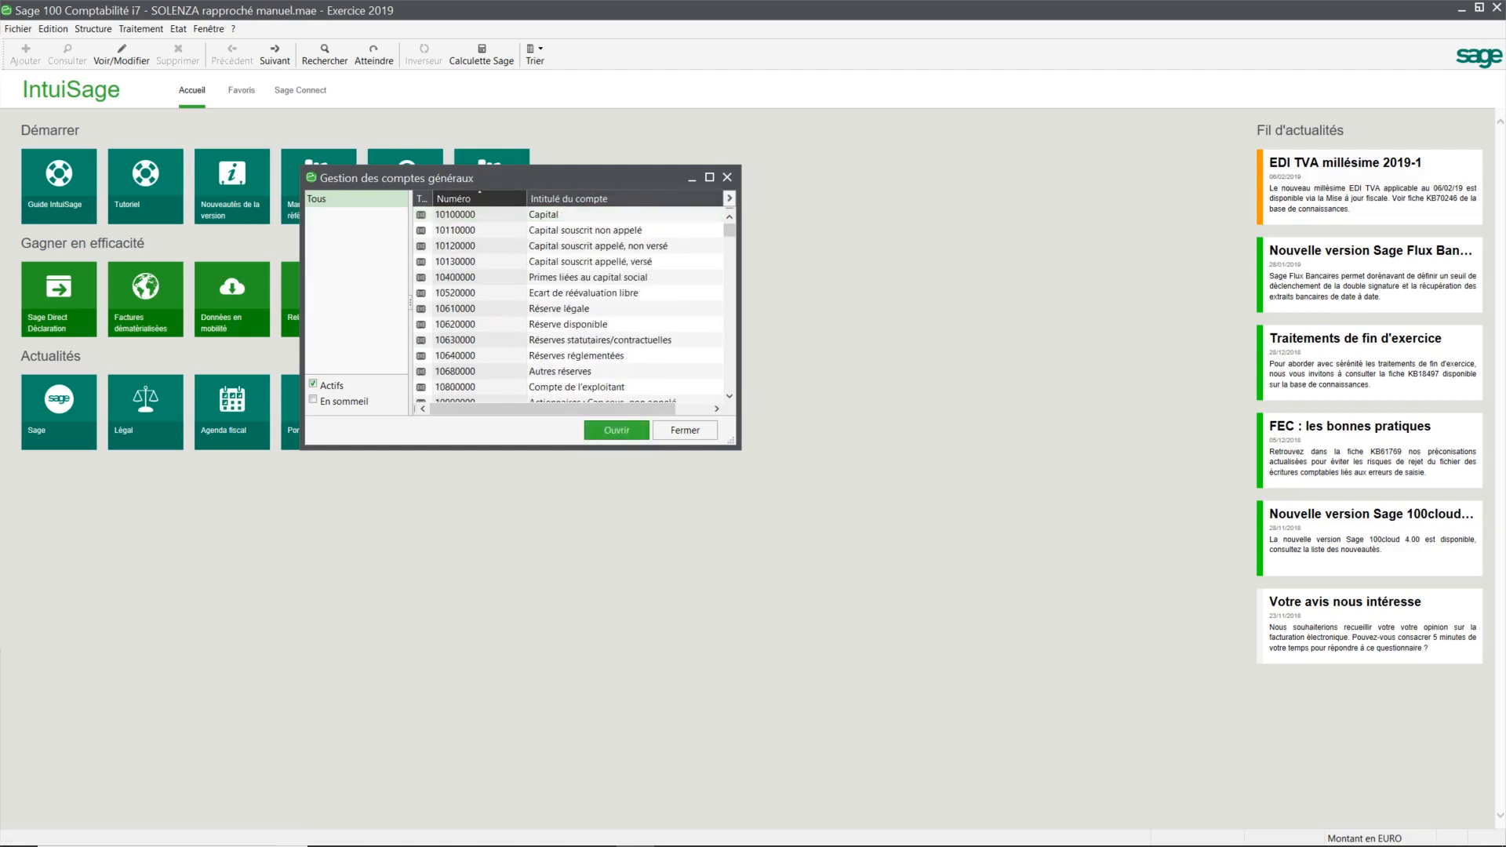
type("625")
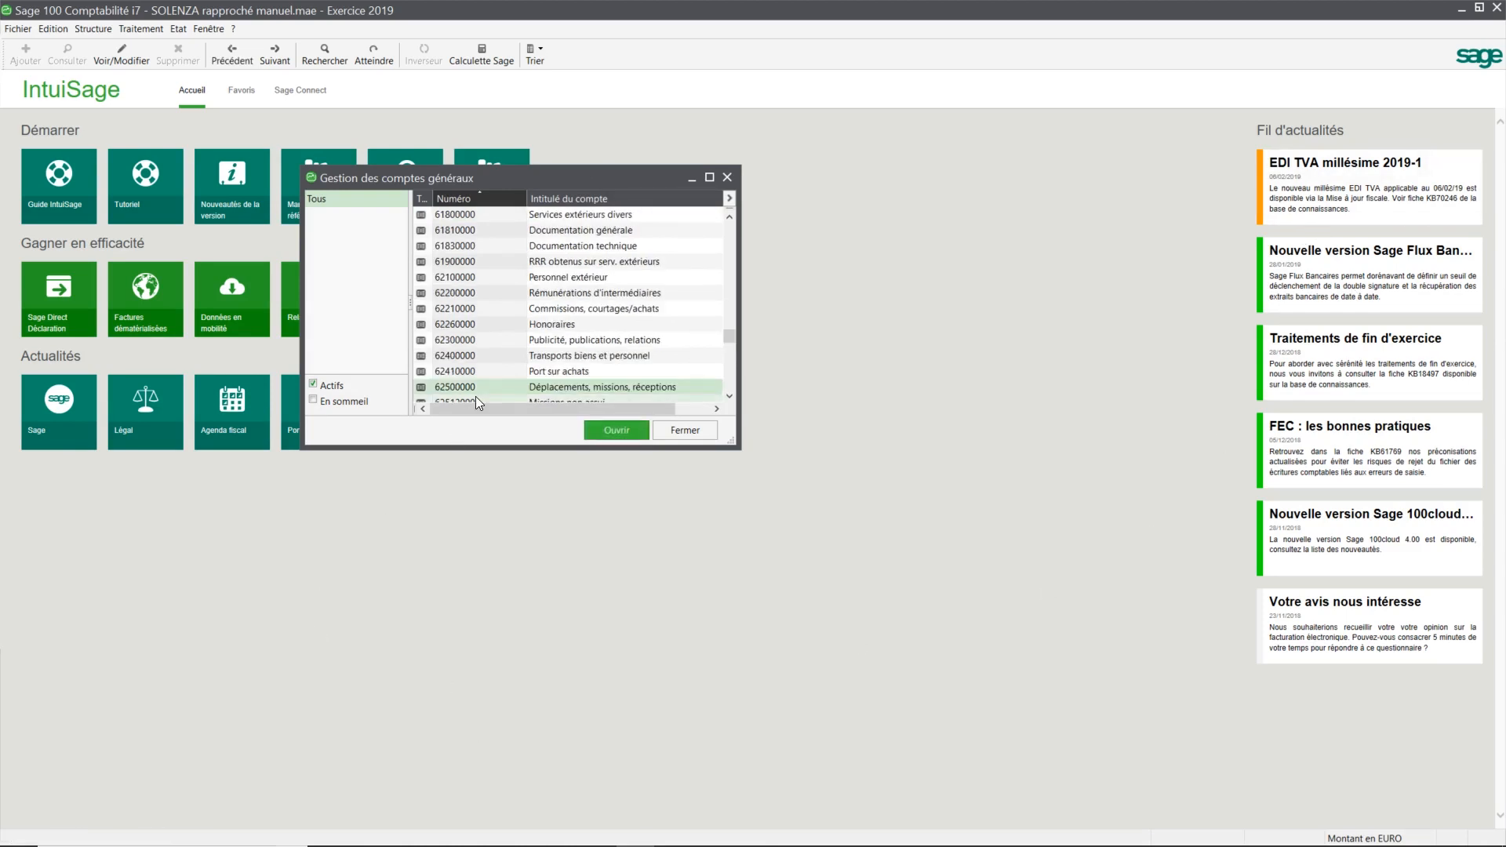
Select the Téléphone general account in the list and open its entry query and matching window.
scroll(484, 325, "down", 2)
scroll(481, 320, "down", 1)
left_click(538, 339)
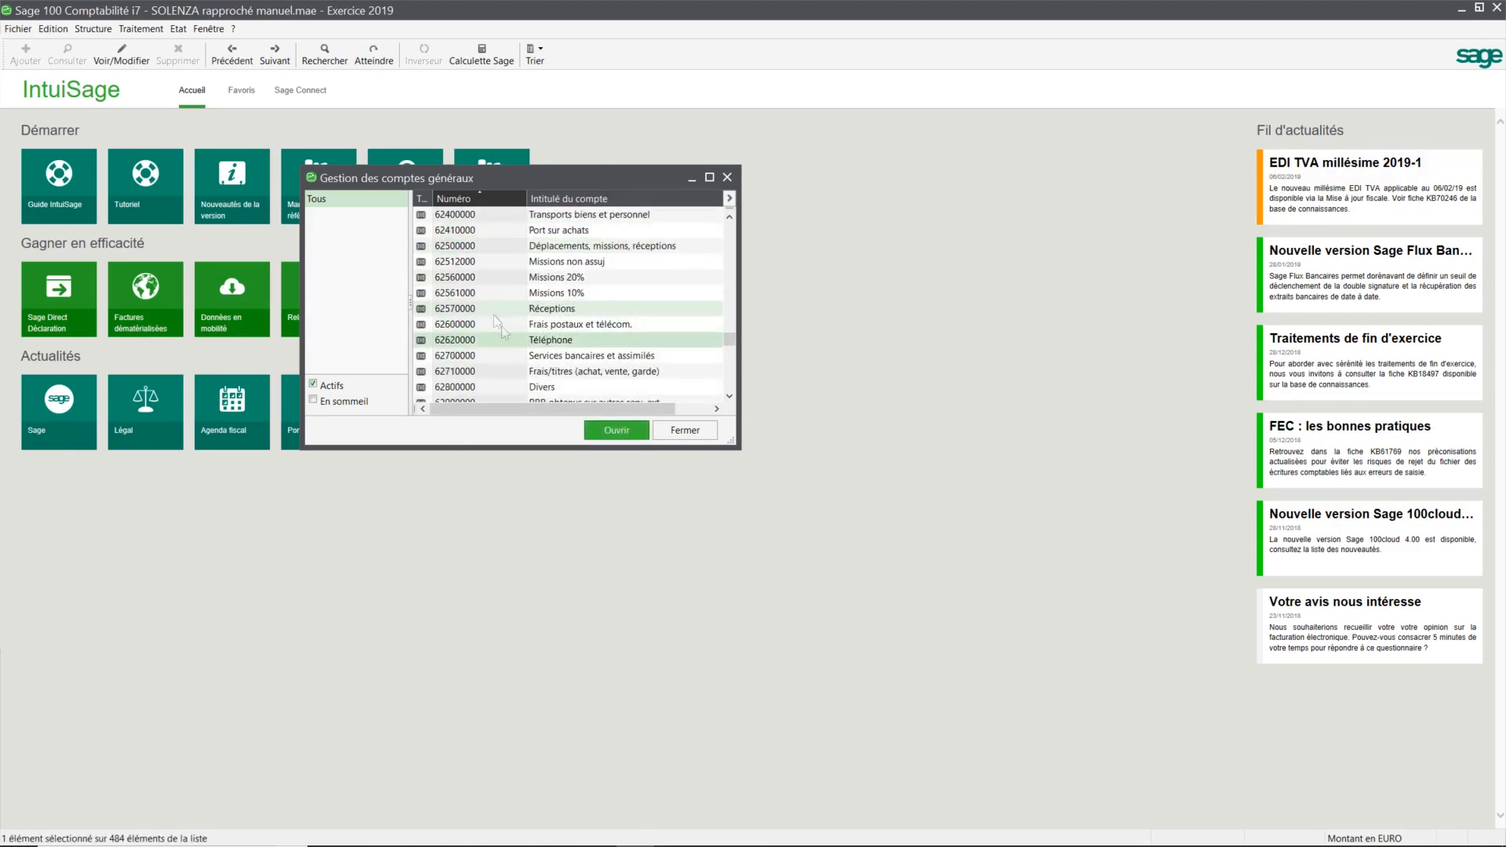
left_click(434, 355)
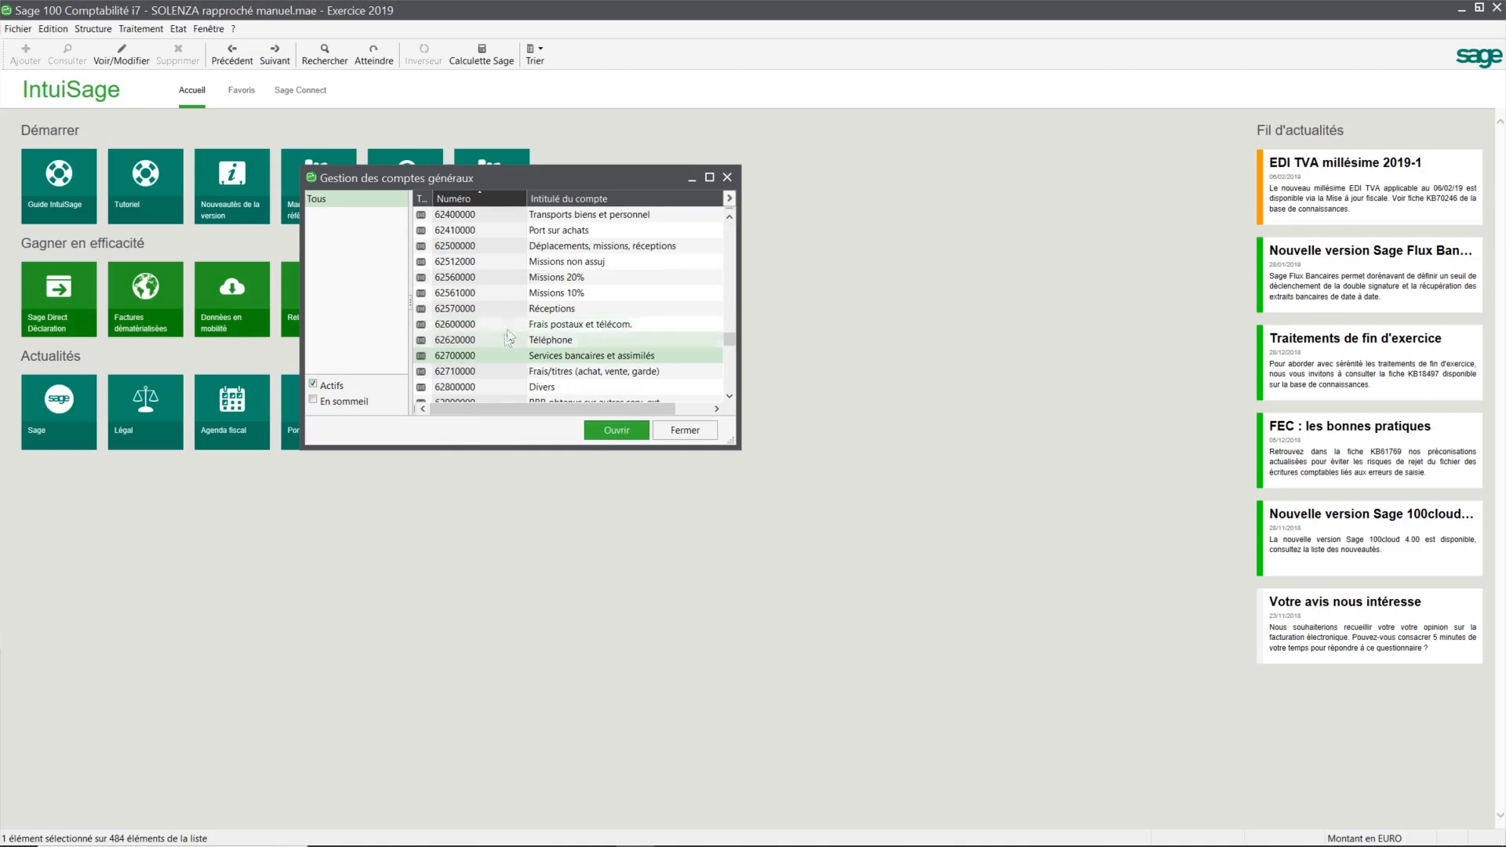
left_click(472, 340)
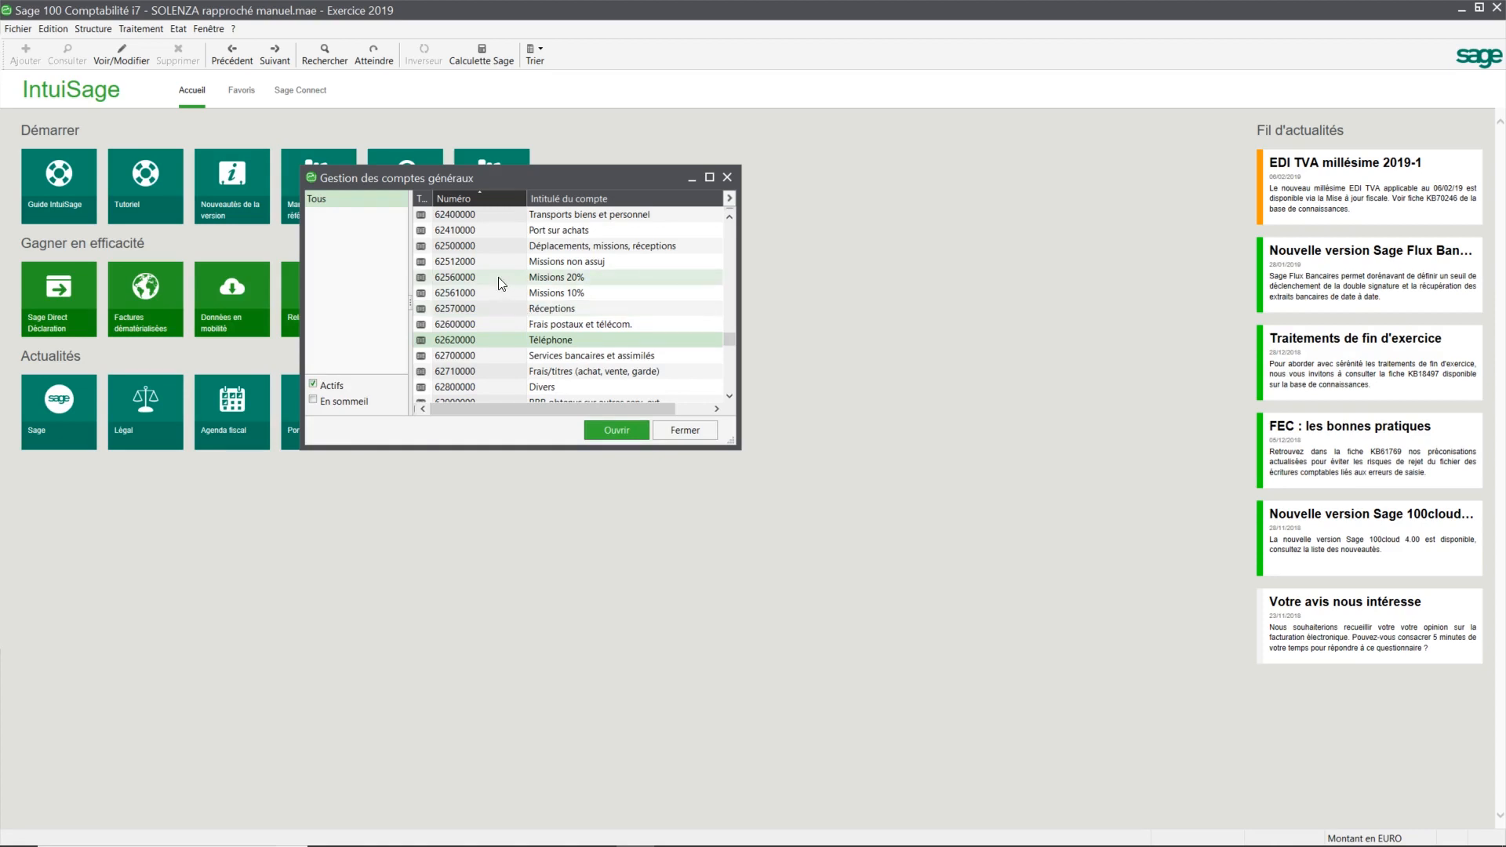
left_click(603, 429)
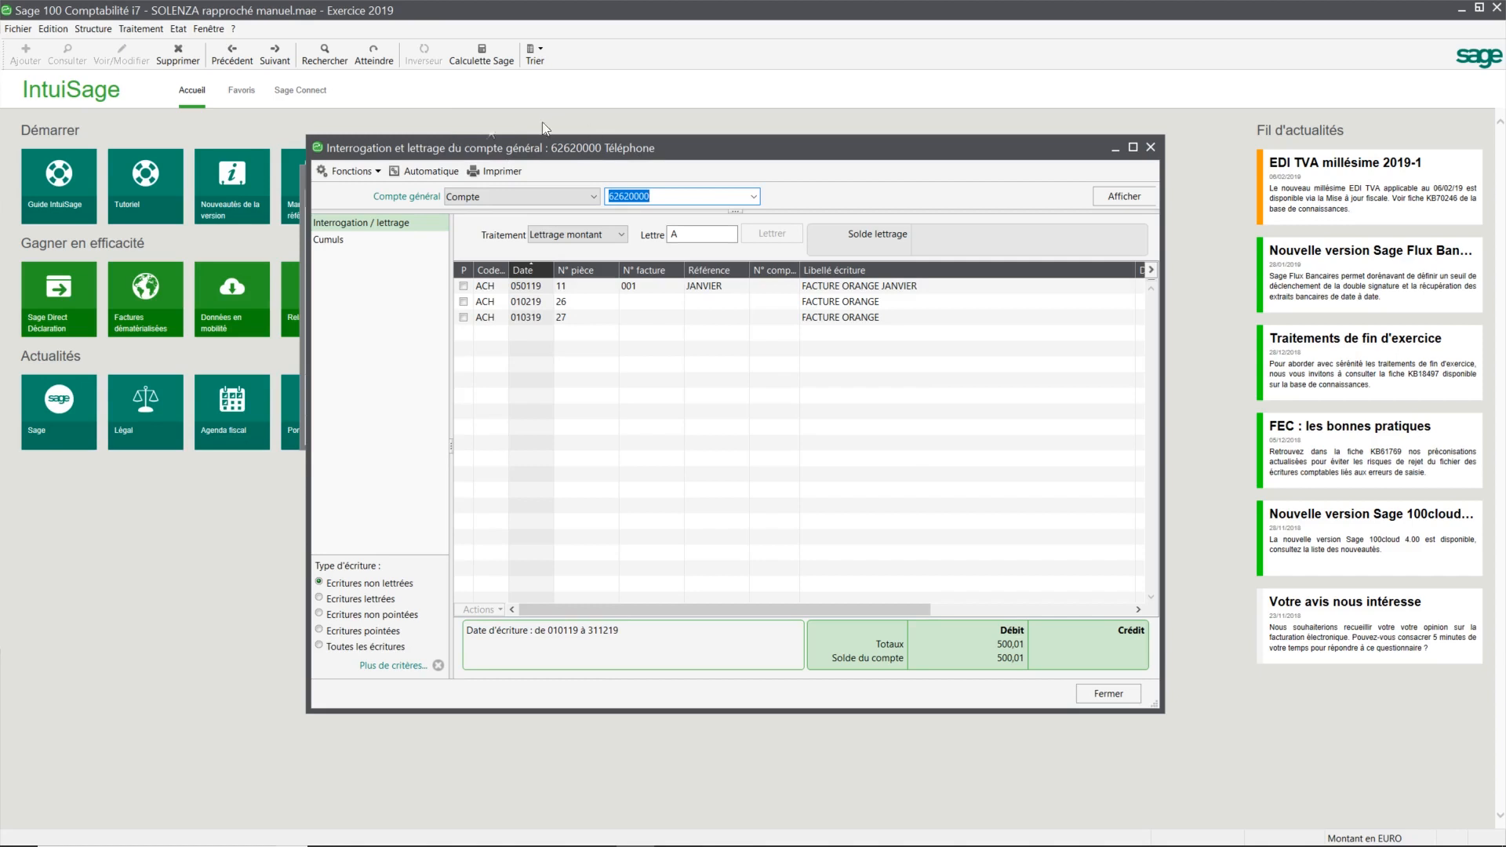
Move and widen the Téléphone account window on both sides so that the debit and credit columns fit.
left_click_drag(1073, 139, 1056, 127)
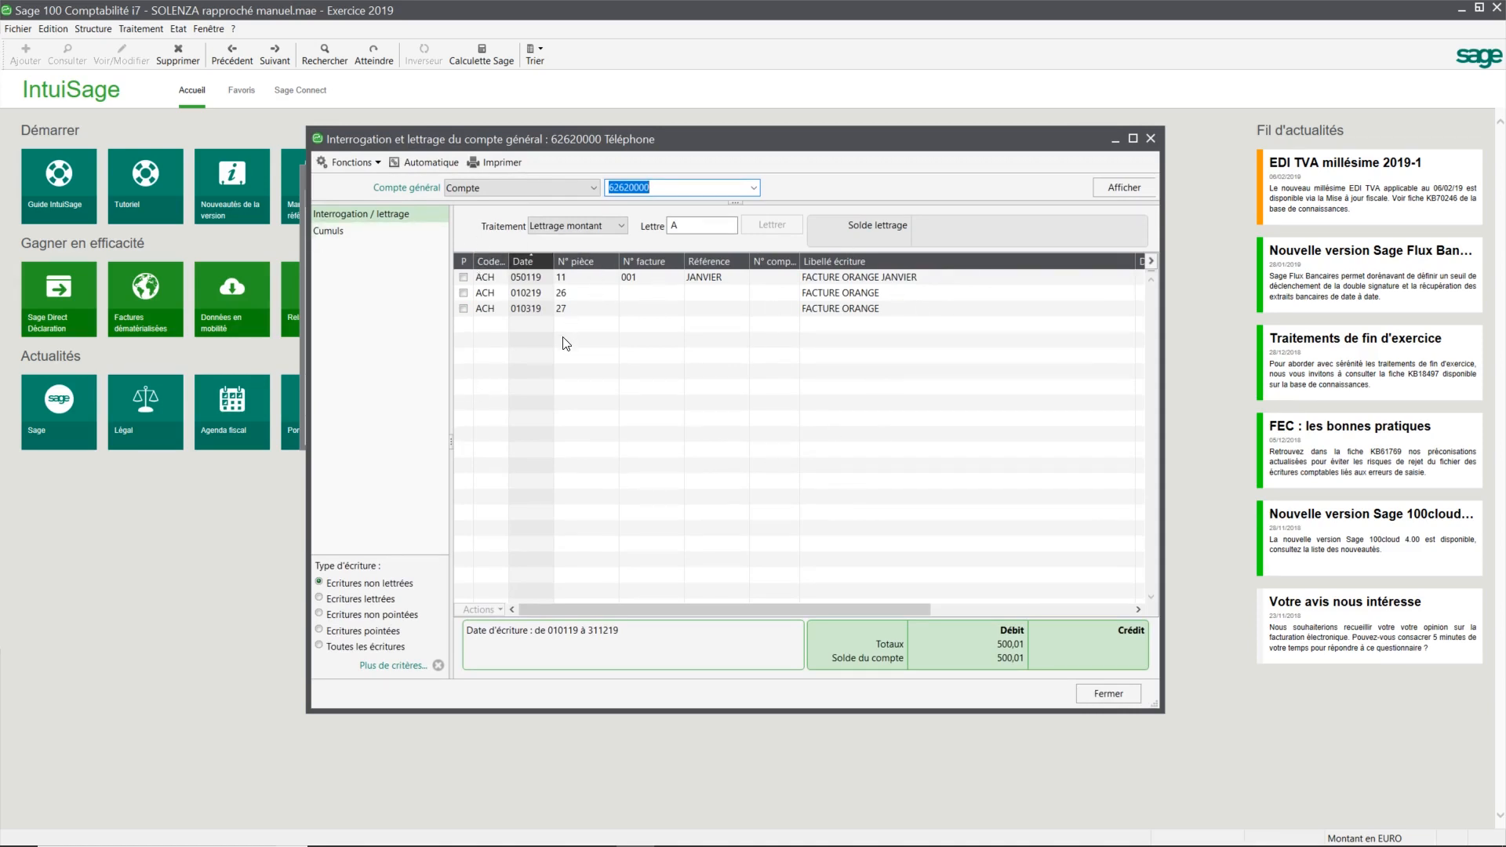
left_click(579, 294)
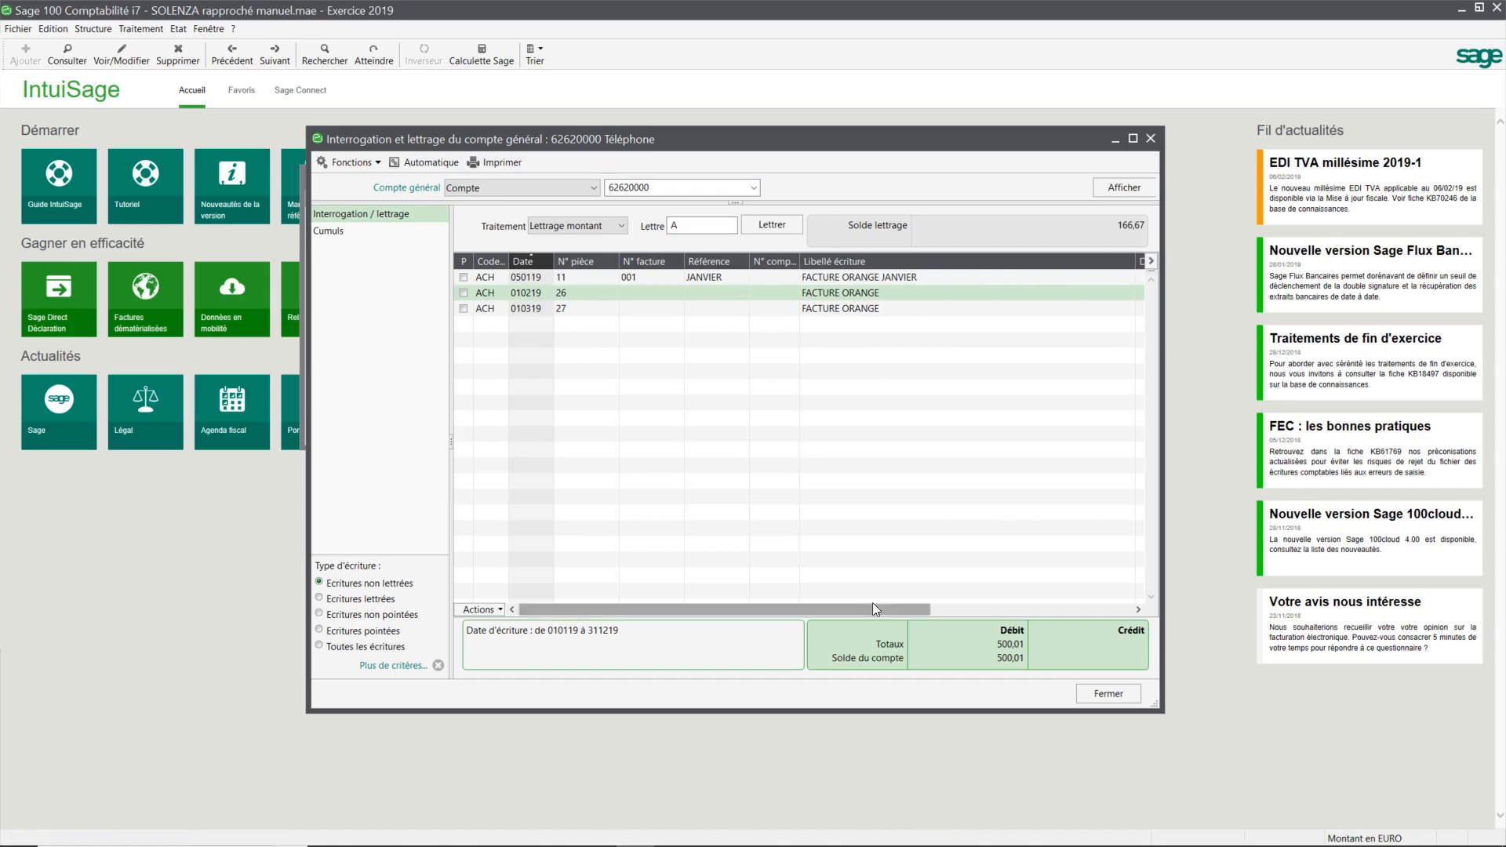
mouse_move(833, 612)
left_mouse_down()
mouse_move(965, 608)
mouse_move(832, 610)
left_mouse_up()
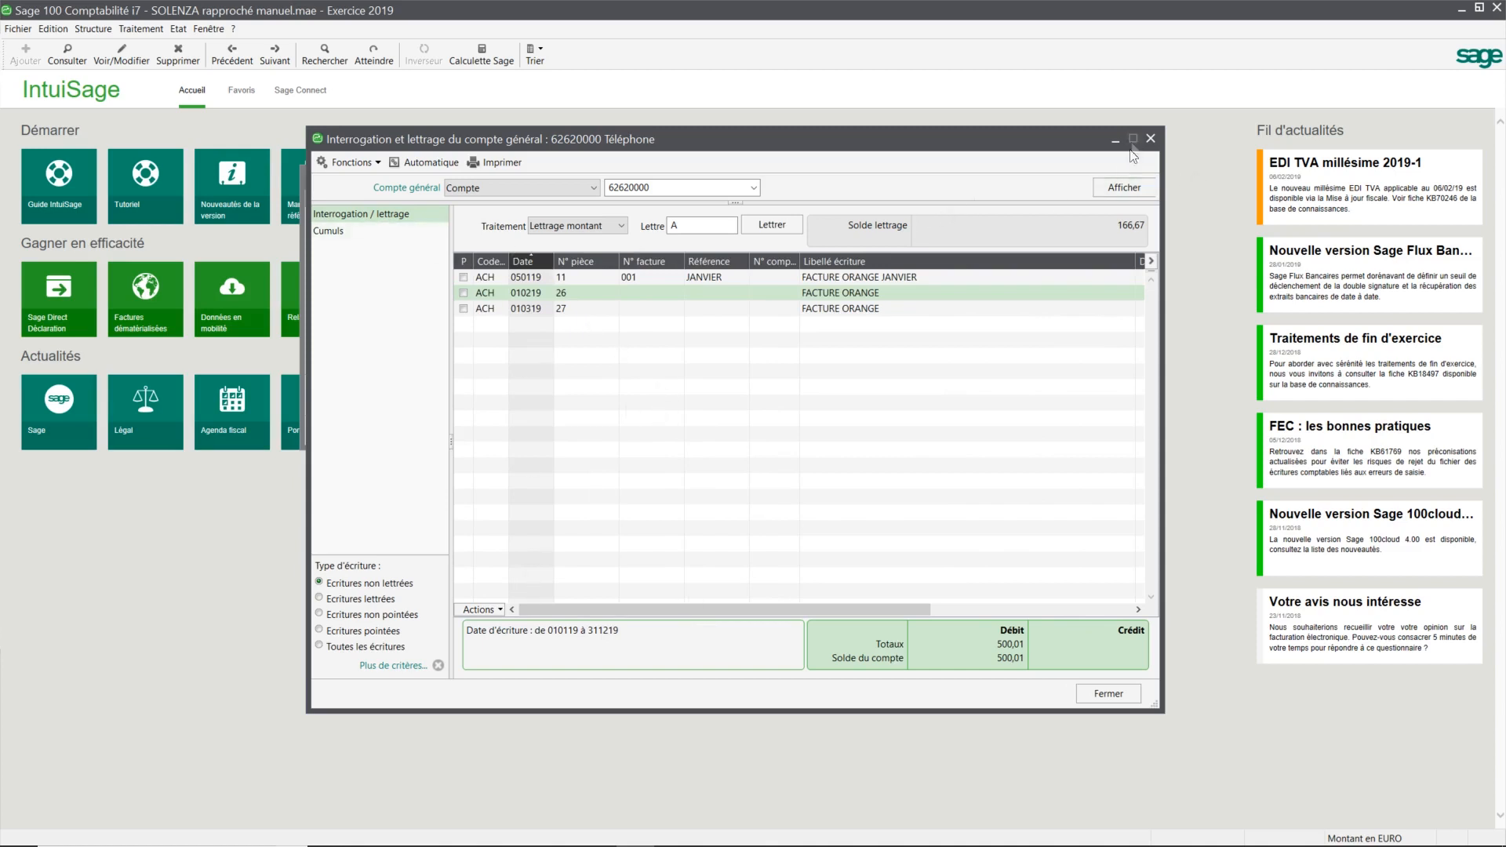
left_click_drag(1168, 711, 1423, 731)
left_click_drag(306, 228, 52, 232)
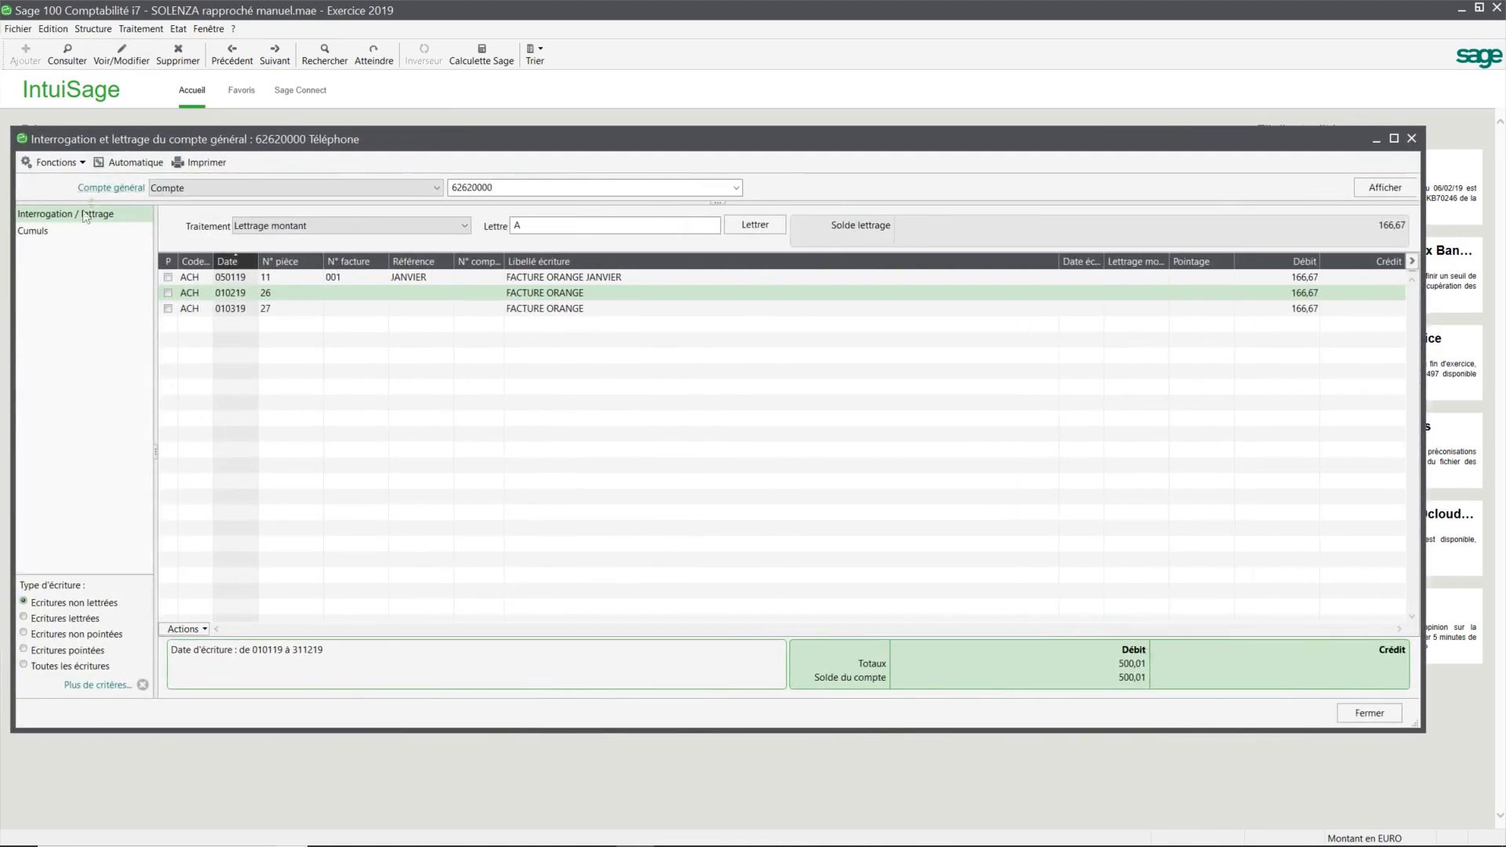
Examine the Téléphone account's monthly cumulative totals (Cumuls) for 2019.
left_click(45, 229)
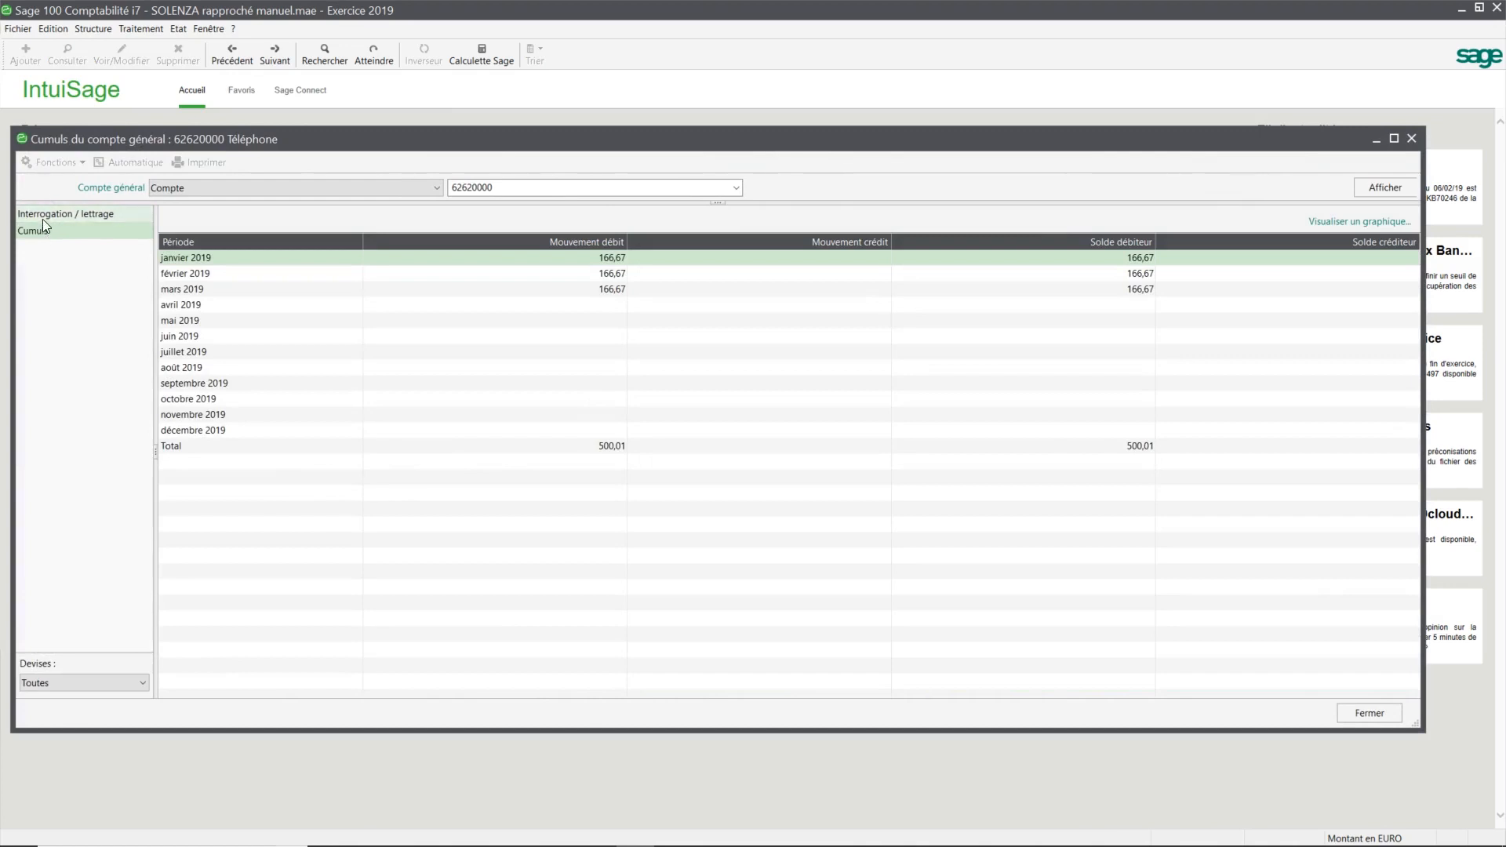
left_click(541, 430)
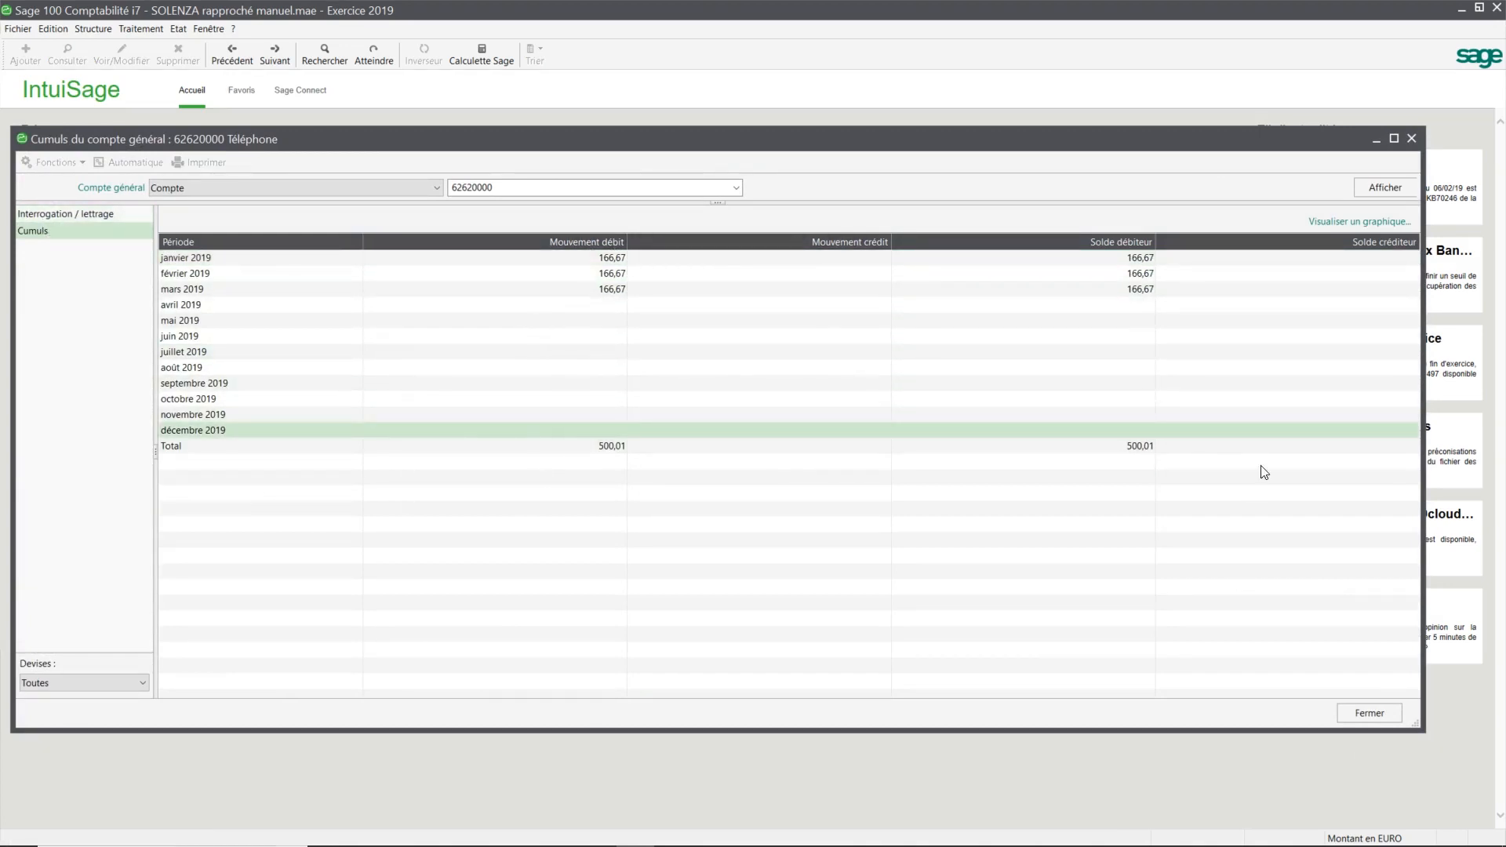
left_click_drag(1260, 469, 462, 234)
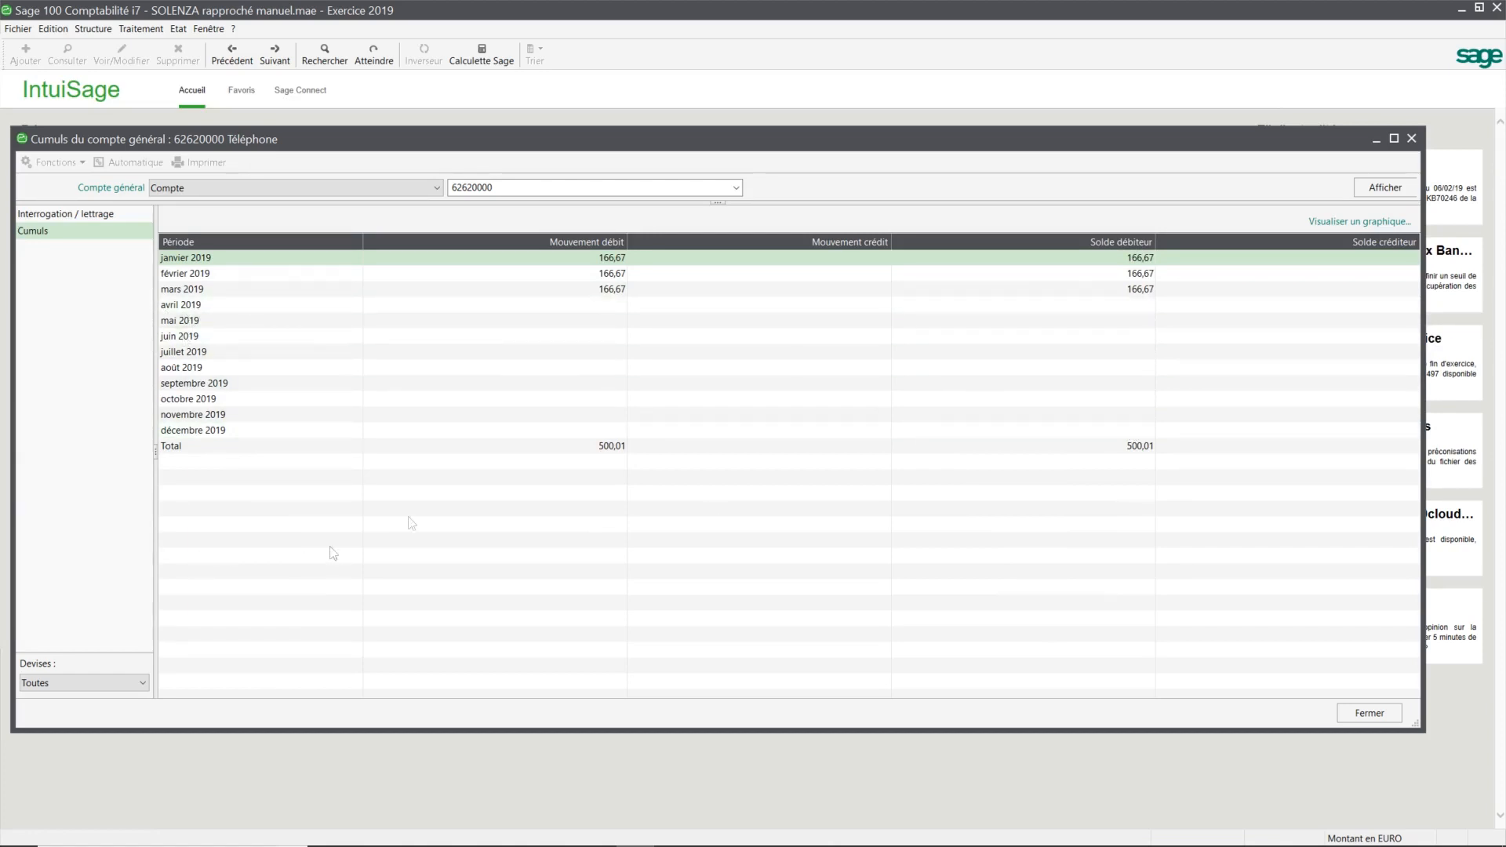
left_click(1325, 291)
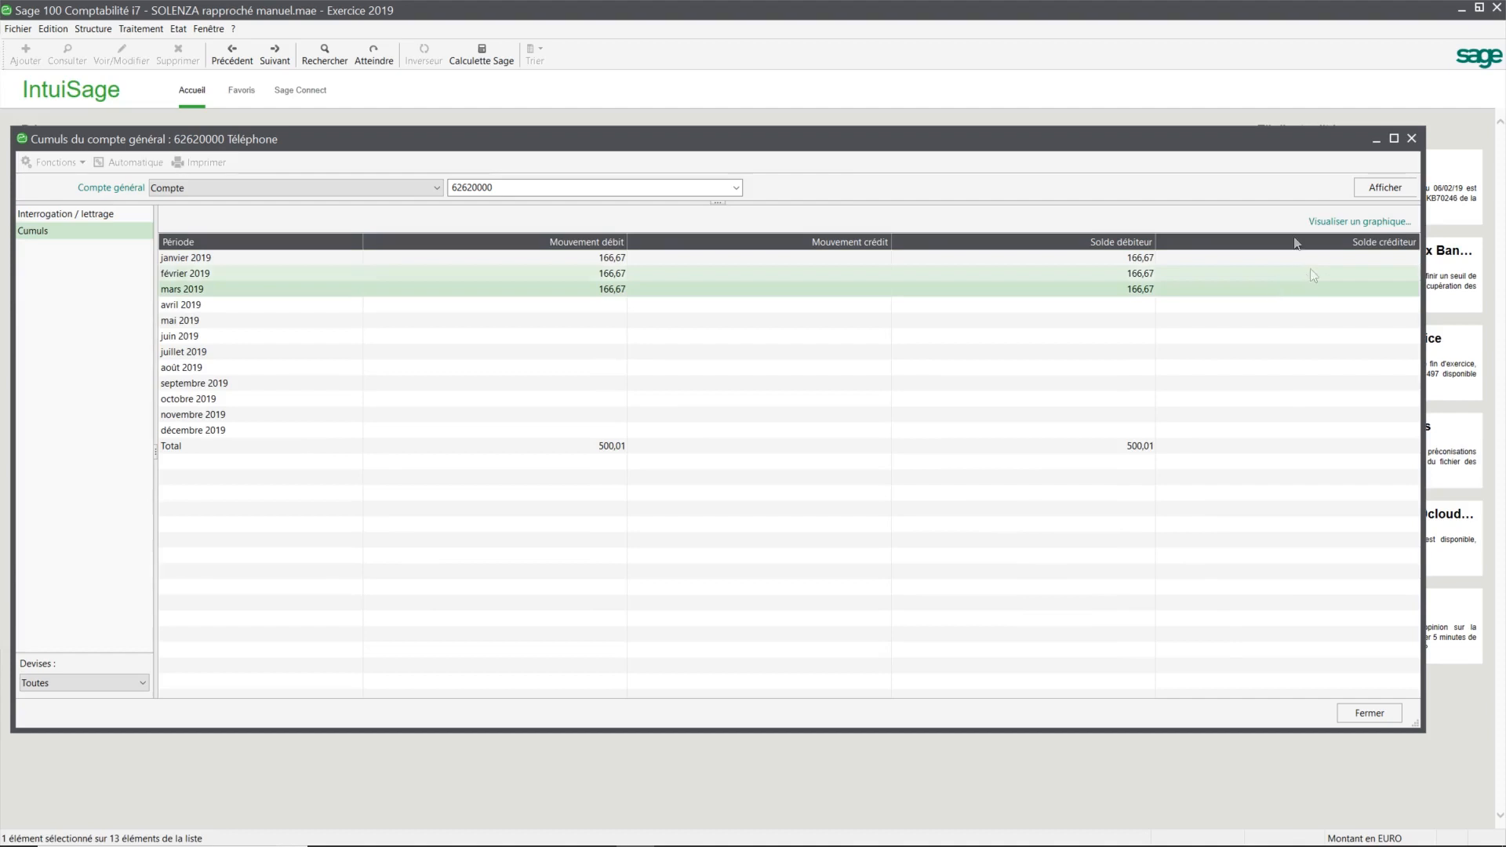
Chart the account's monthly totals with the Solde series and switch the chart to a histogram.
left_click(1324, 224)
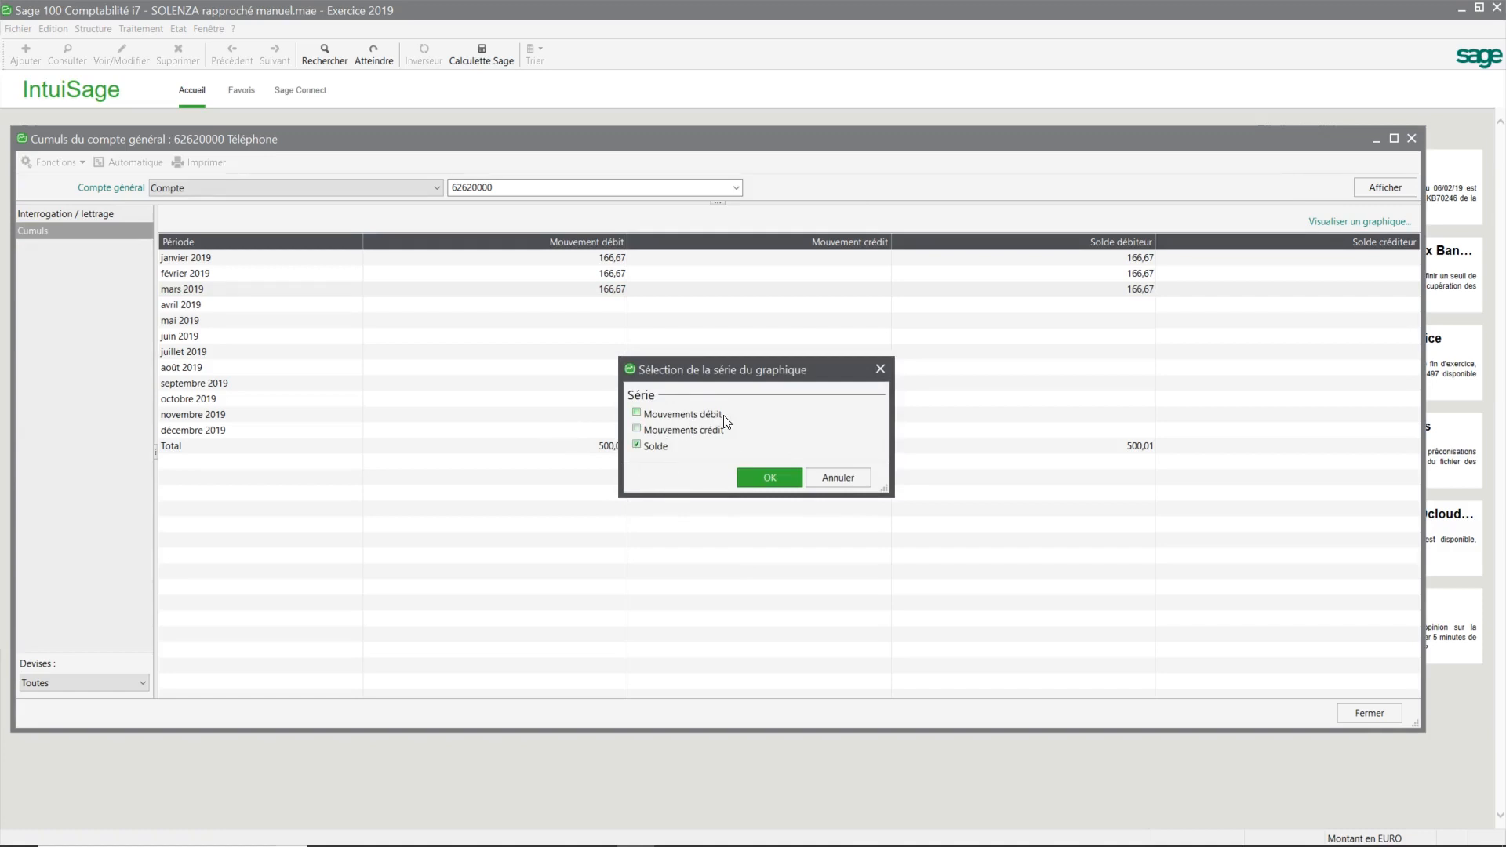
left_click(769, 473)
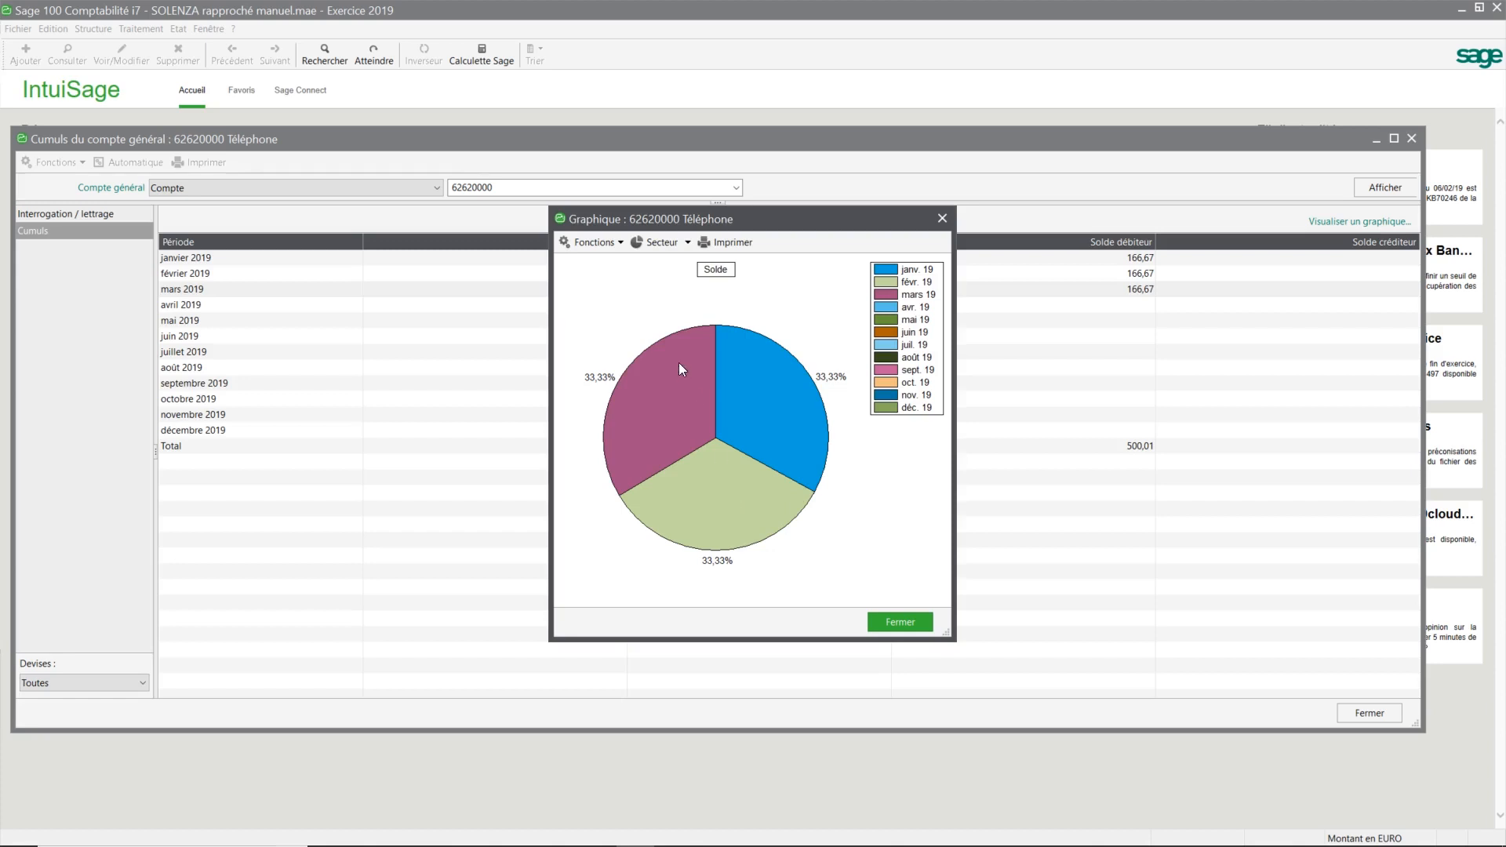
left_click(687, 243)
left_click(687, 243)
left_click(687, 243)
left_click(684, 258)
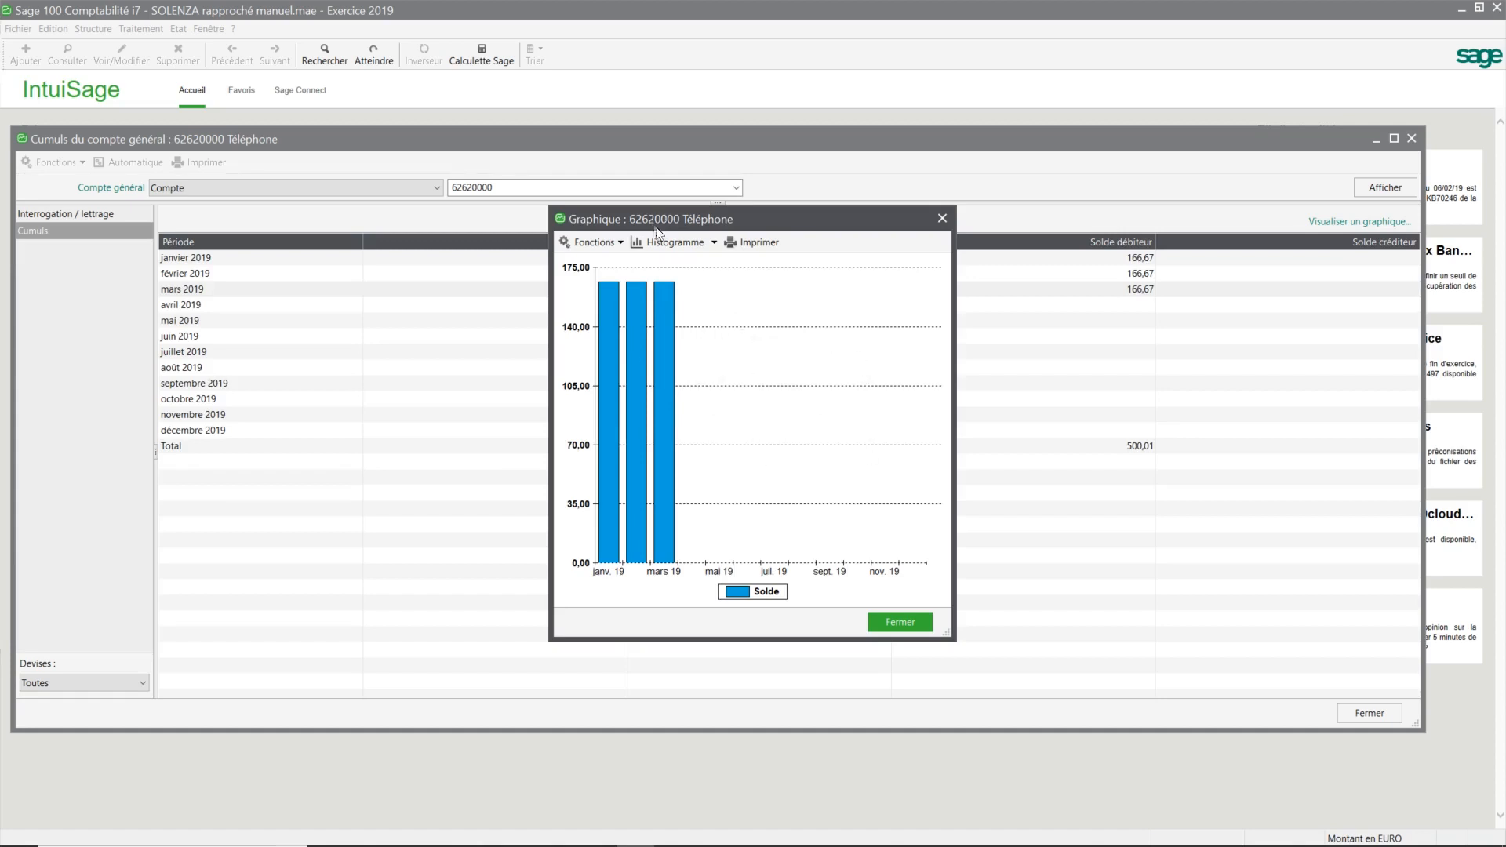
Switch the balance chart to the Courbe type, then close the chart.
left_click_drag(668, 225, 683, 219)
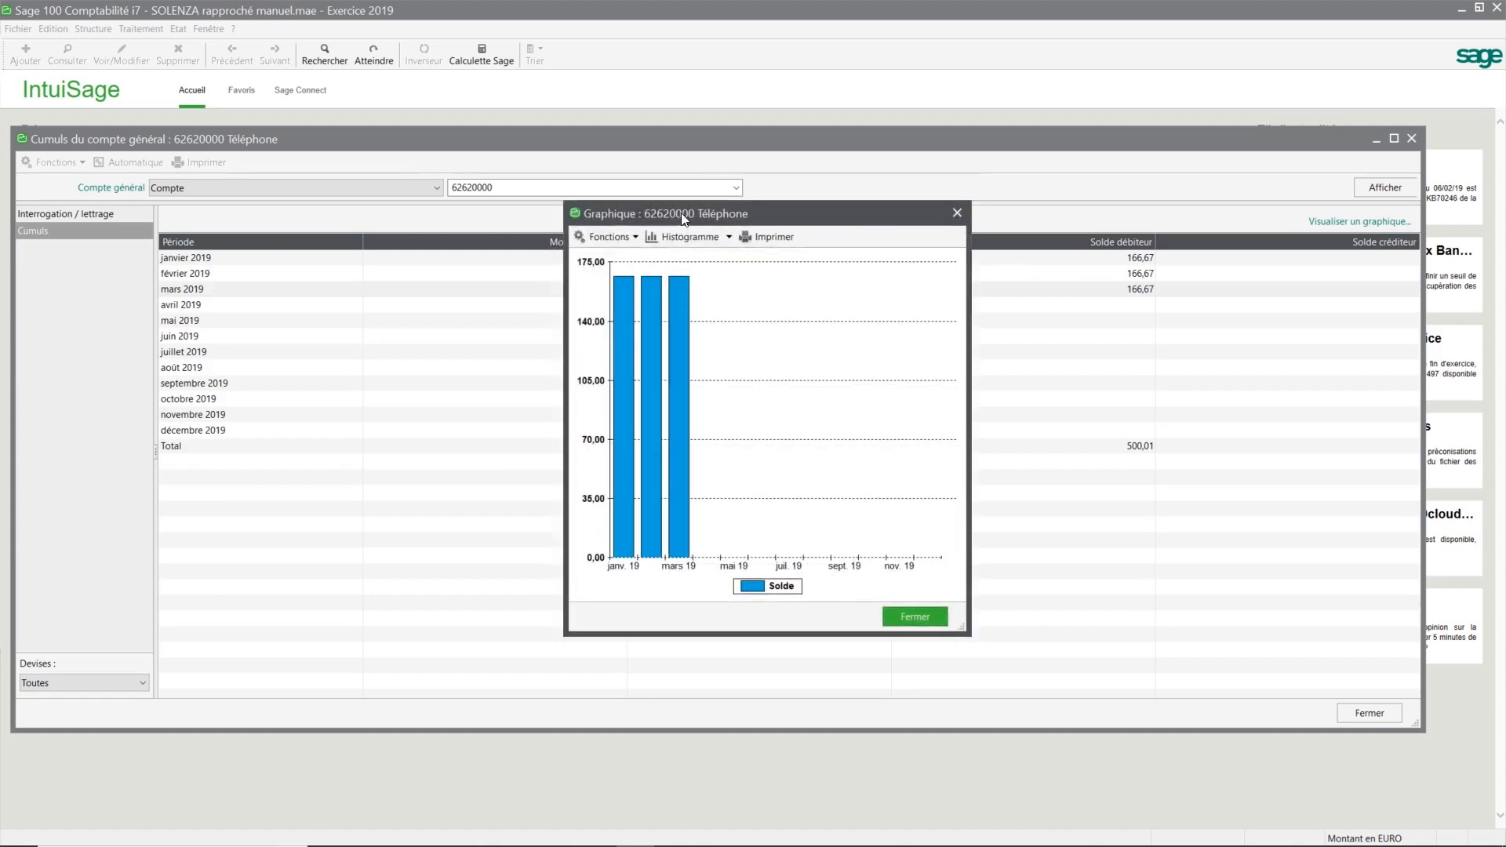
left_click(728, 237)
left_click(677, 273)
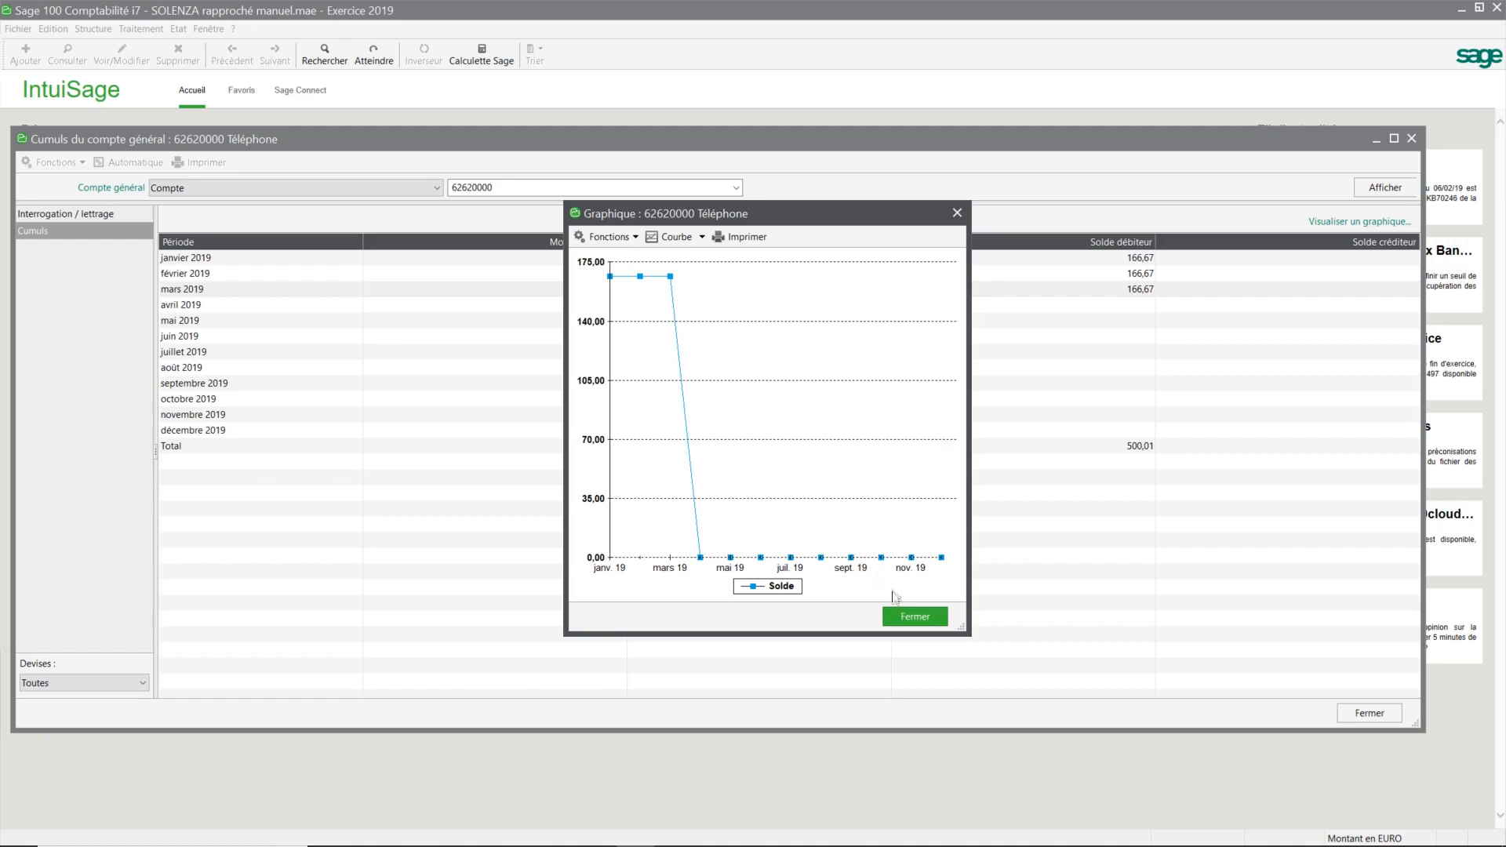
left_click(912, 616)
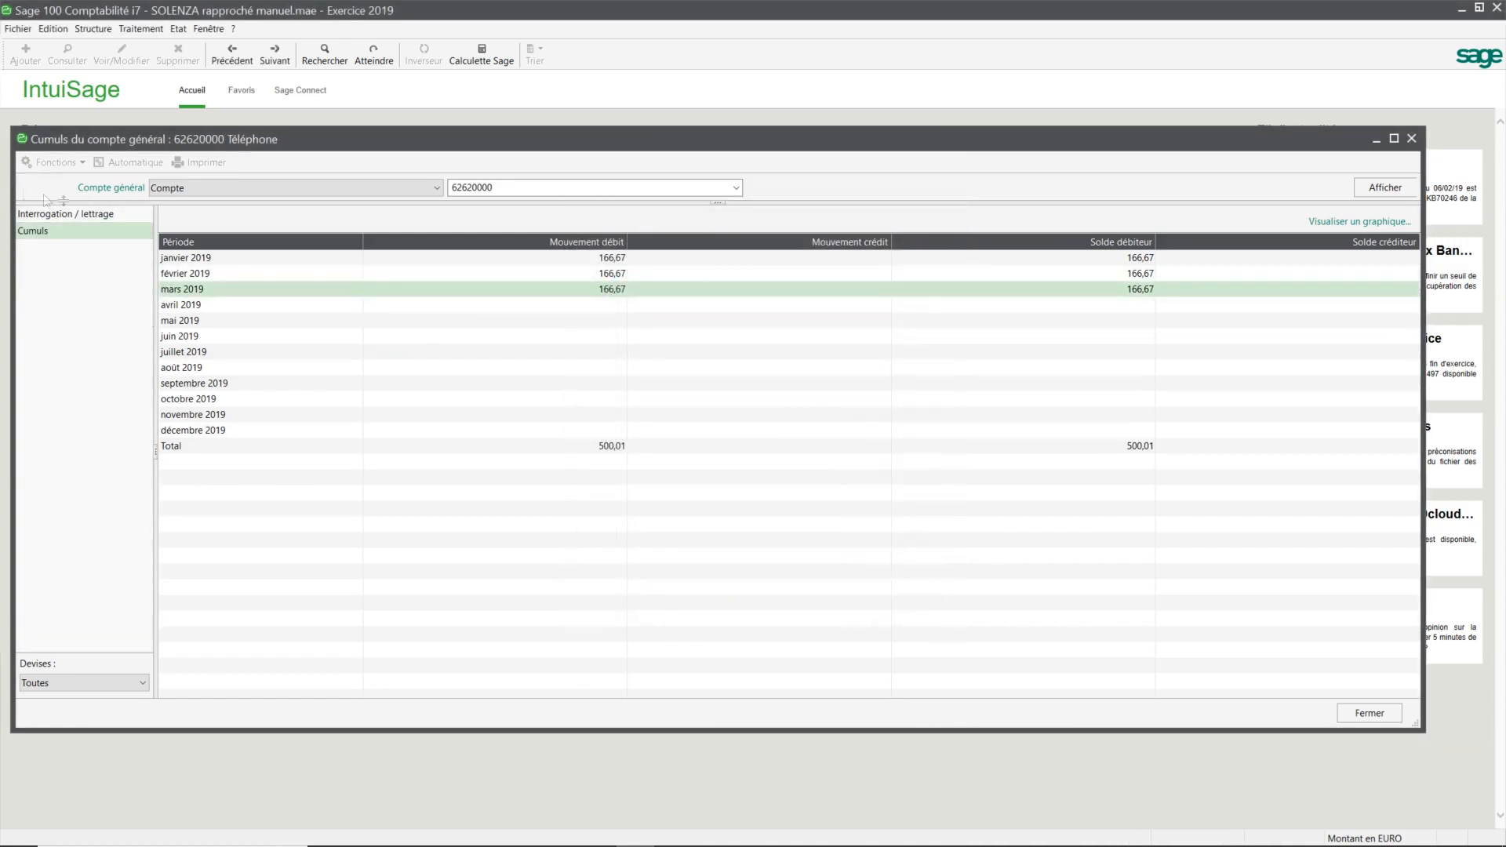
Return to Interrogation / lettrage, view the matched entries (Ecritures lettrées), and restore the Ecritures non lettrées filter.
left_click(89, 215)
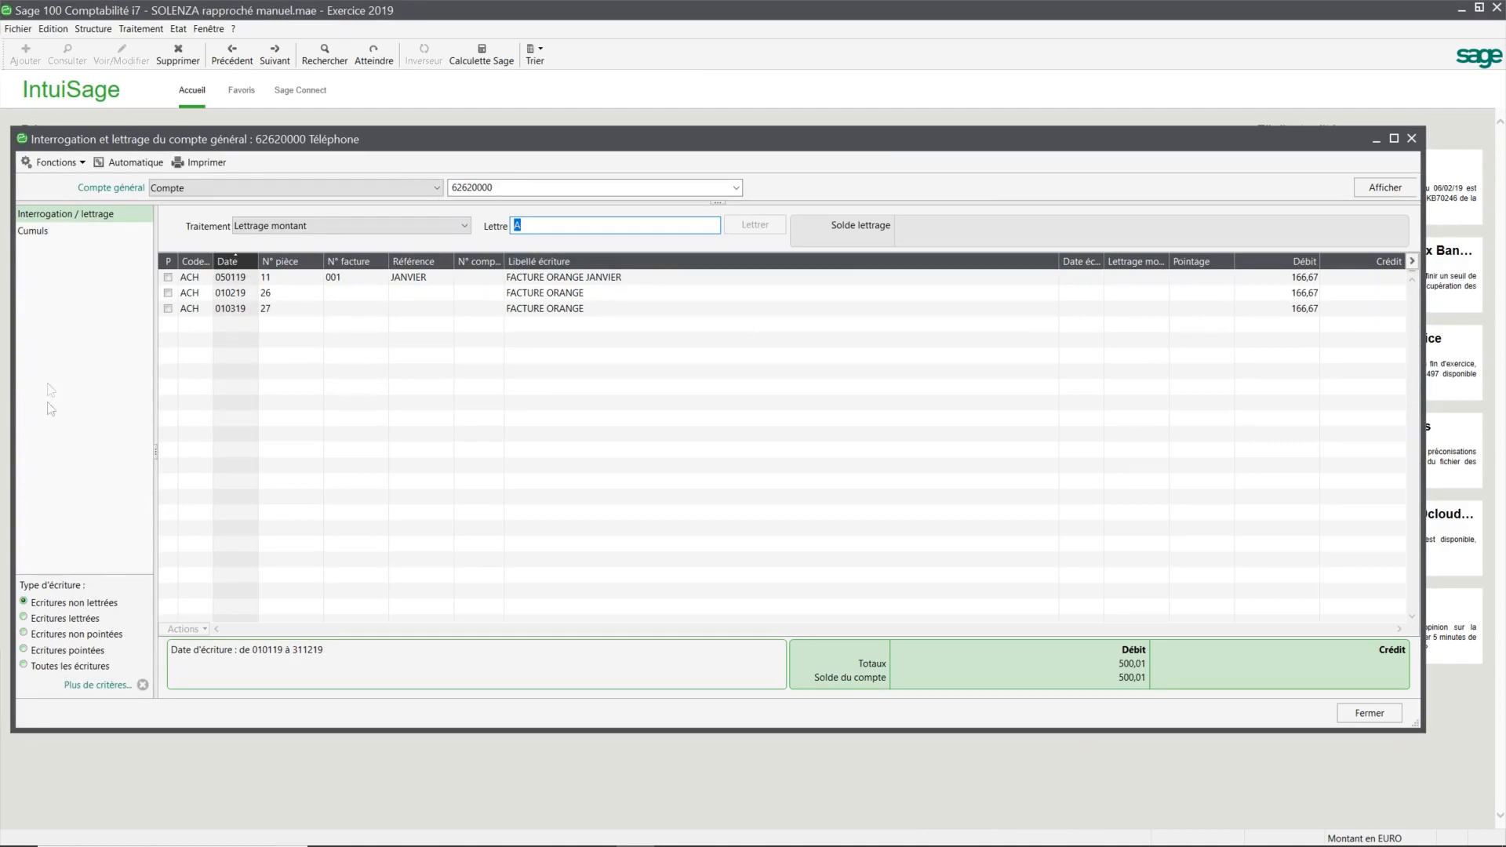
left_click(36, 620)
left_click(36, 634)
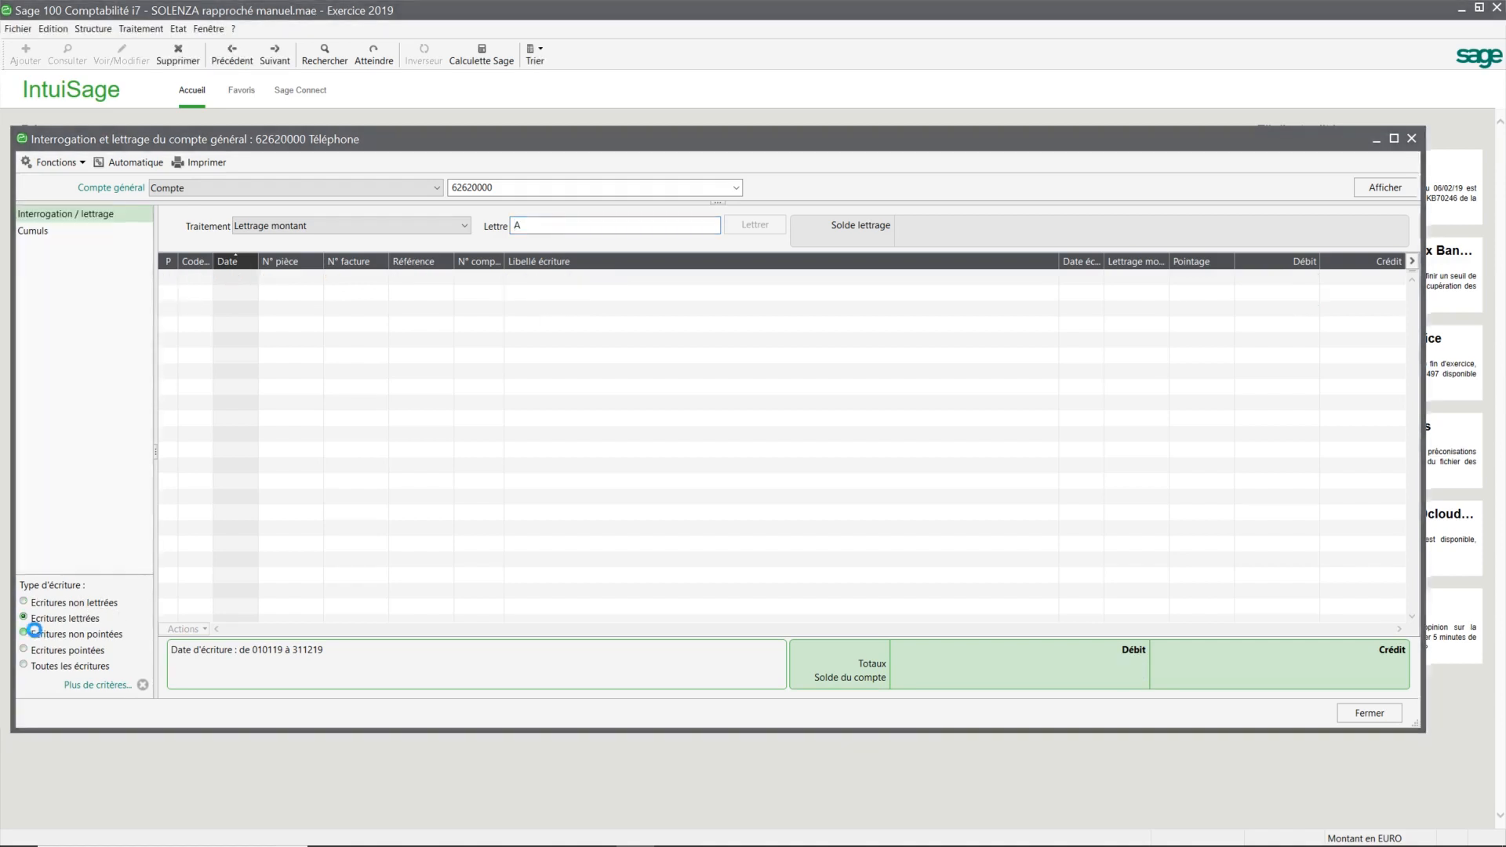
left_click(27, 604)
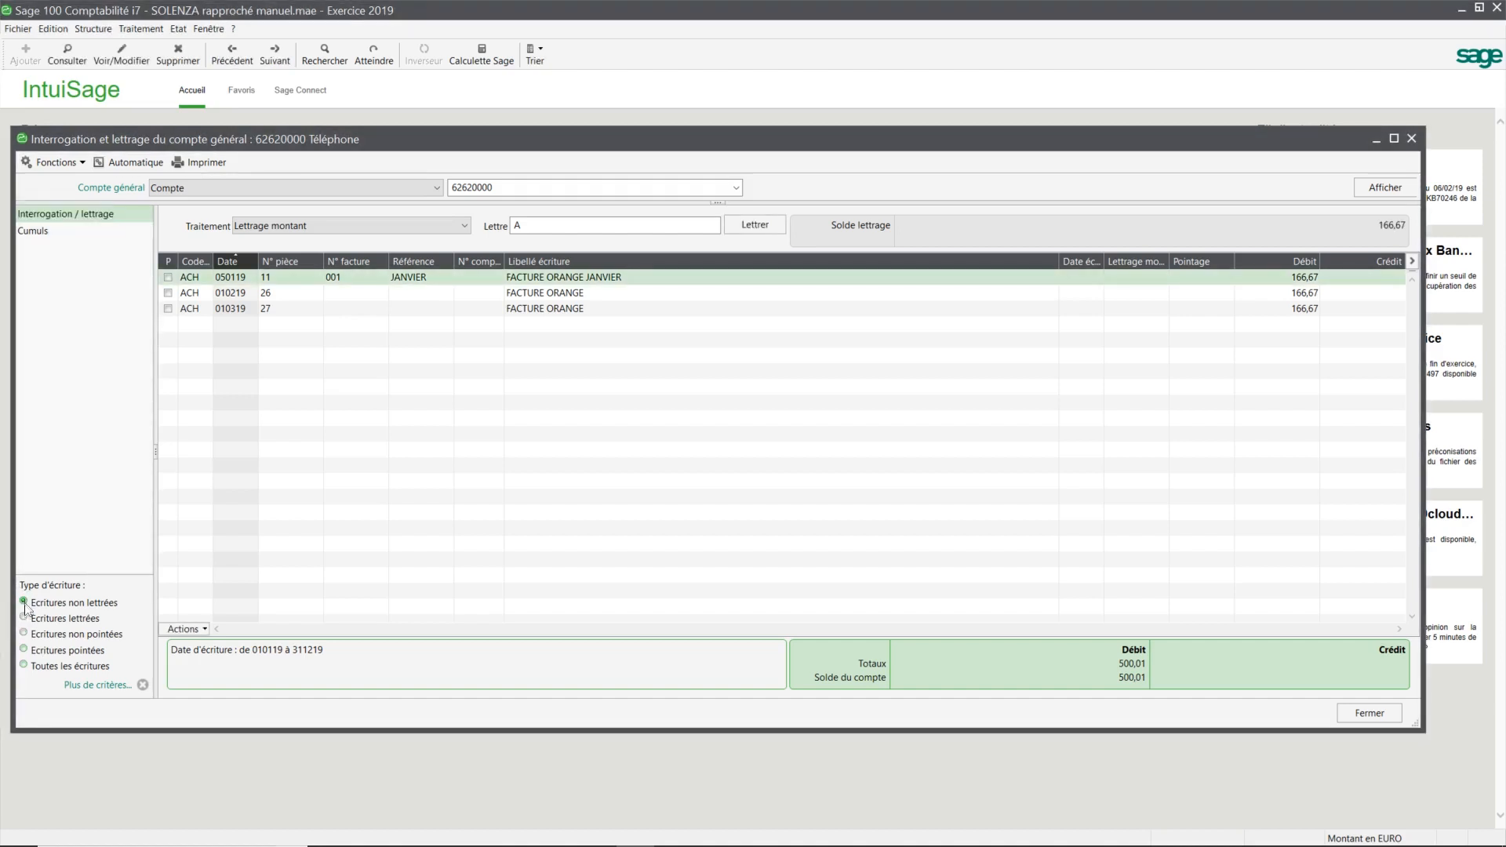